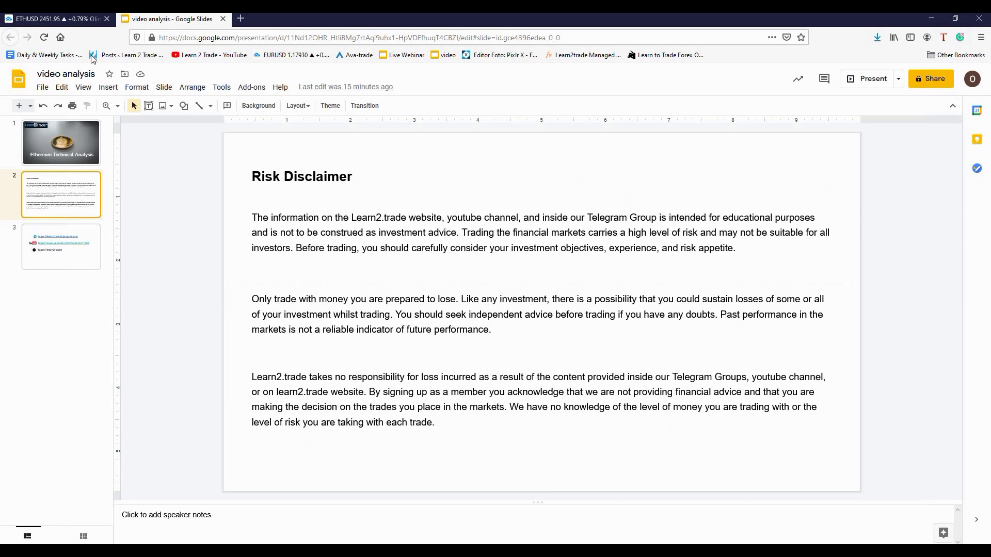
Step: Switch to the ETHUSD 4h chart, centre the late-February peak, and brush a loop around the newest candles
{"action": "left_click", "coordinate": [56, 20]}
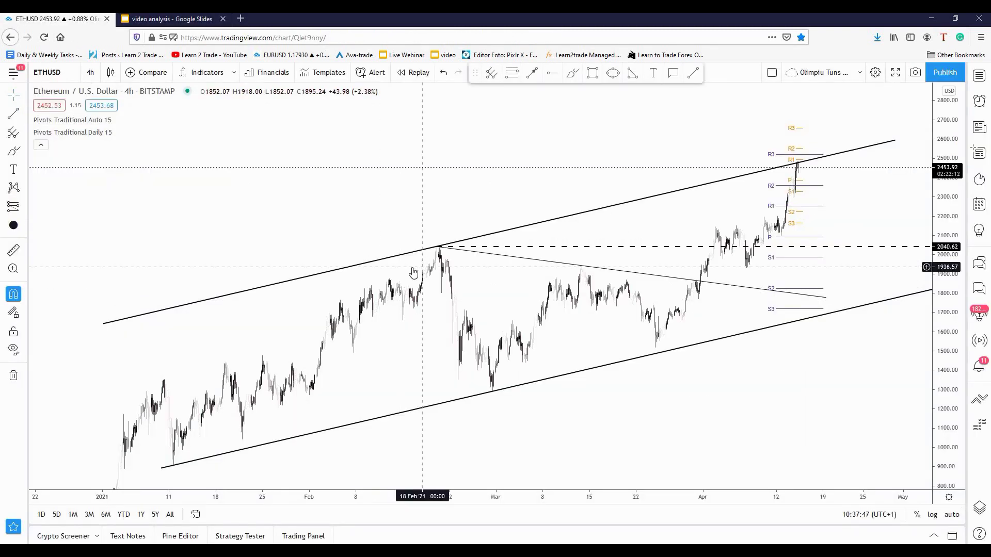
{"action": "scroll", "coordinate": [395, 265], "scroll_direction": "up", "scroll_amount": 2}
{"action": "left_click_drag", "start_coordinate": [316, 209], "coordinate": [453, 204]}
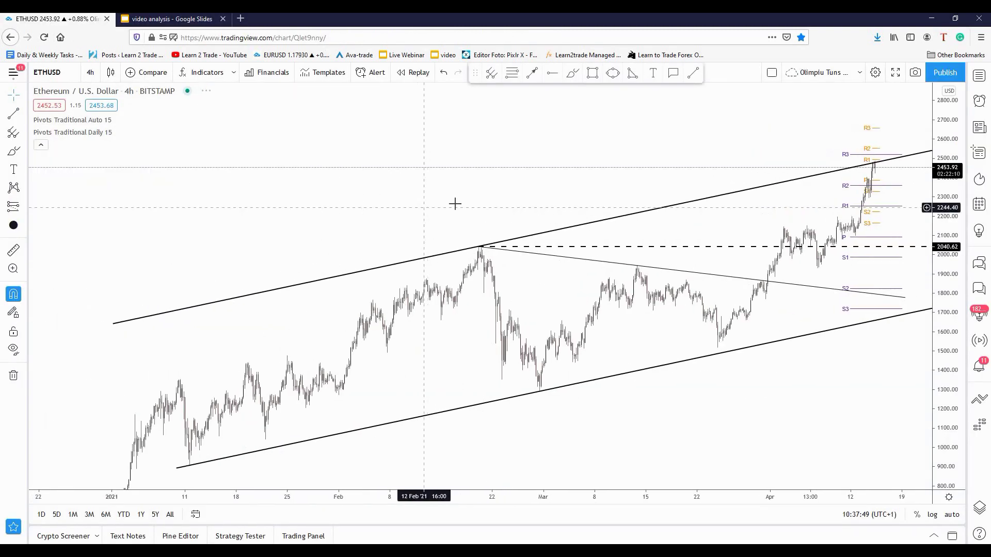
{"action": "left_click_drag", "start_coordinate": [372, 205], "coordinate": [351, 206]}
{"action": "scroll", "coordinate": [359, 204], "scroll_direction": "down", "scroll_amount": 1}
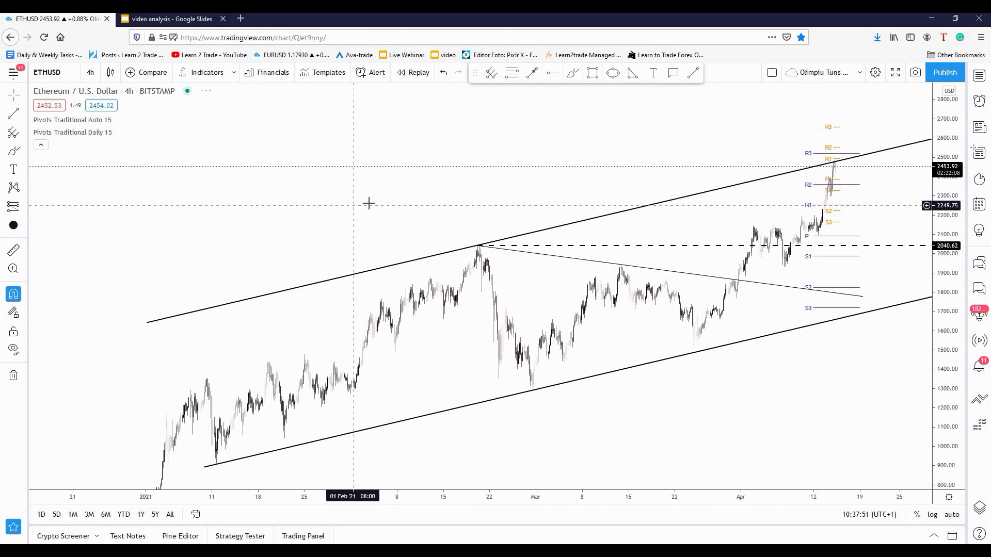
{"action": "left_click_drag", "start_coordinate": [461, 206], "coordinate": [369, 207]}
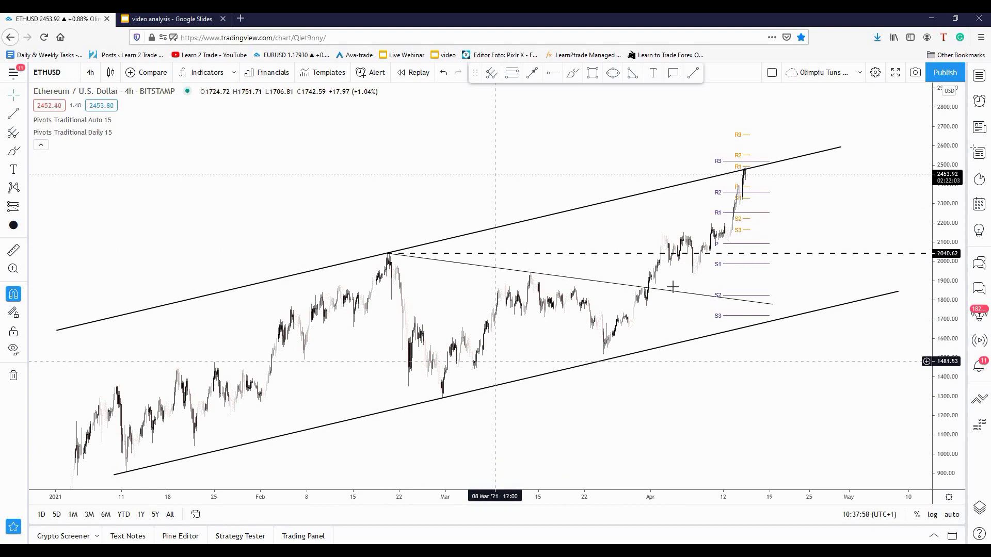
{"action": "left_click", "coordinate": [574, 74]}
{"action": "mouse_move", "coordinate": [733, 169]}
{"action": "left_mouse_down"}
{"action": "mouse_move", "coordinate": [763, 173]}
{"action": "mouse_move", "coordinate": [759, 165]}
{"action": "left_mouse_up"}
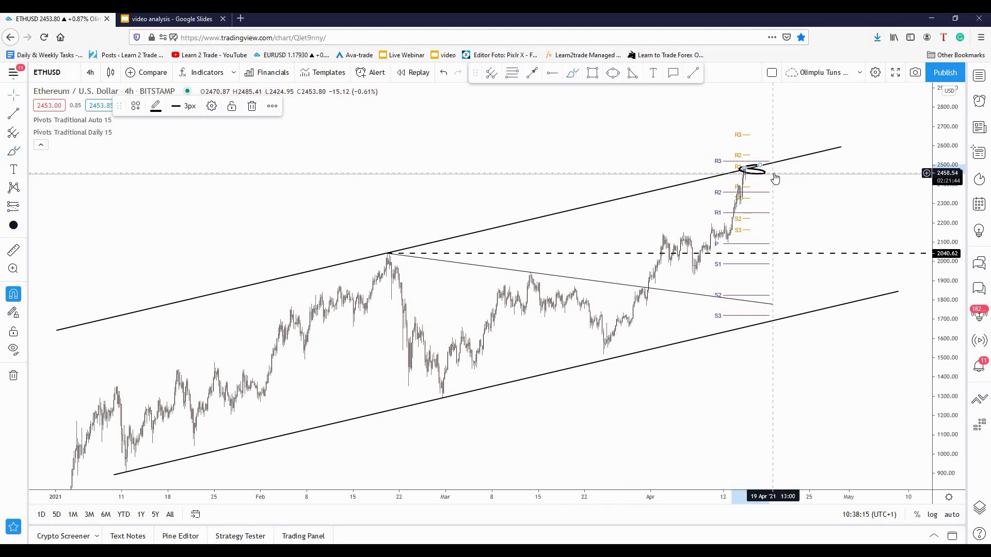
Step: Delete the freehand loop and zoom in on the February–March candles
{"action": "key", "text": "Delete"}
{"action": "scroll", "coordinate": [772, 274], "scroll_direction": "up", "scroll_amount": 2}
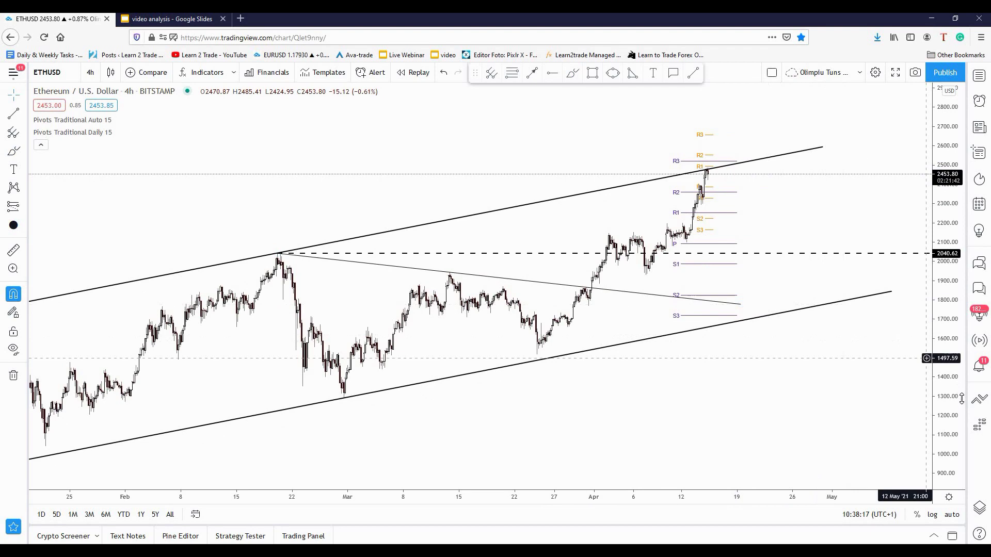
{"action": "scroll", "coordinate": [801, 342], "scroll_direction": "up", "scroll_amount": 2}
{"action": "scroll", "coordinate": [847, 232], "scroll_direction": "up", "scroll_amount": 1}
{"action": "scroll", "coordinate": [712, 263], "scroll_direction": "up", "scroll_amount": 2}
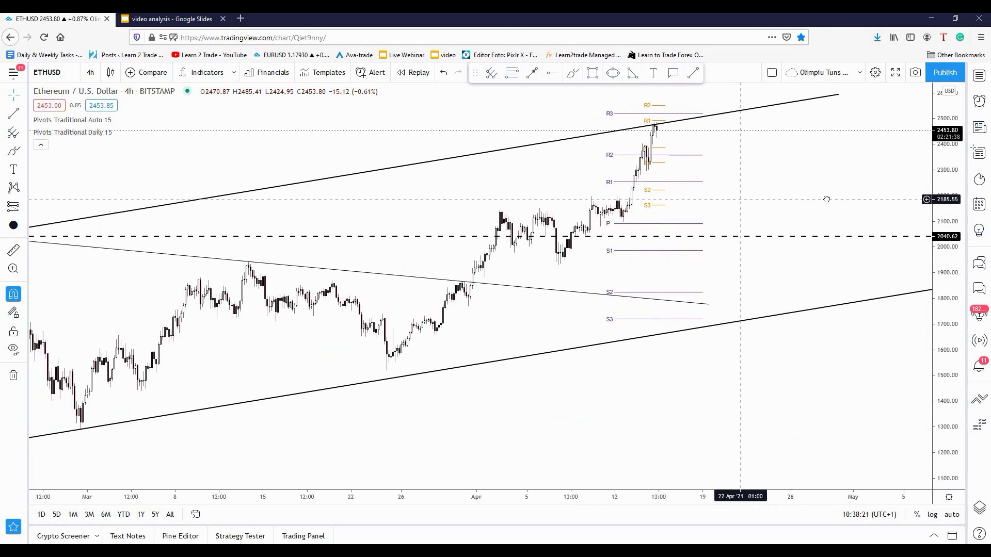
{"action": "scroll", "coordinate": [774, 222], "scroll_direction": "up", "scroll_amount": 1}
{"action": "scroll", "coordinate": [721, 244], "scroll_direction": "up", "scroll_amount": 1}
{"action": "left_click_drag", "start_coordinate": [570, 420], "coordinate": [668, 412]}
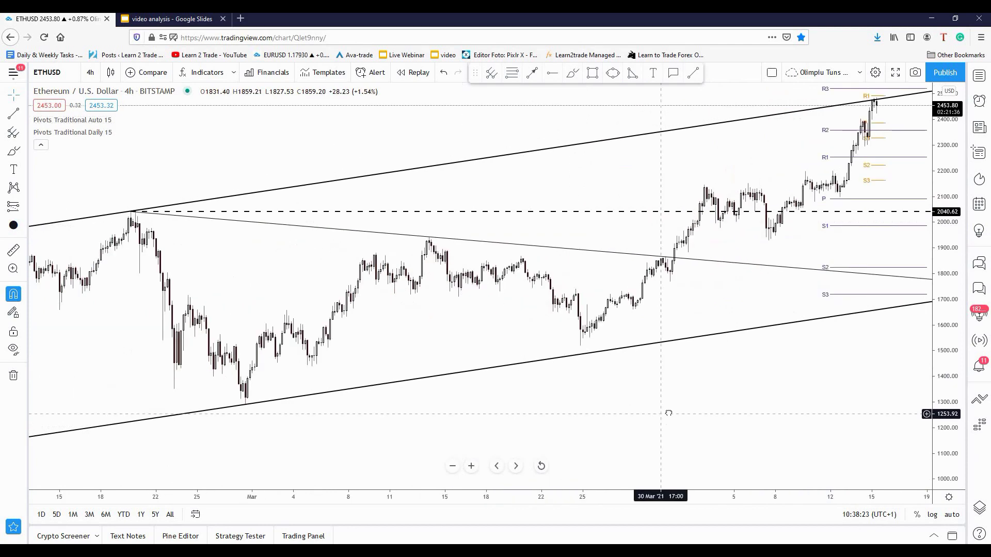
Step: Adjust zoom and pan until price near 2453 sits at the upper channel line
{"action": "scroll", "coordinate": [731, 409], "scroll_direction": "down", "scroll_amount": 1}
{"action": "scroll", "coordinate": [625, 411], "scroll_direction": "down", "scroll_amount": 2}
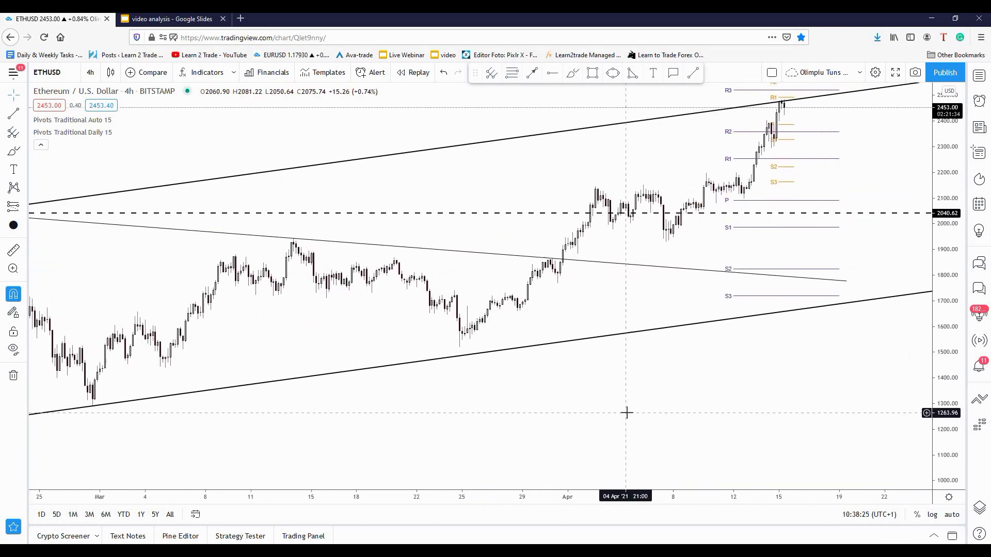
{"action": "scroll", "coordinate": [733, 412], "scroll_direction": "down", "scroll_amount": 2}
{"action": "scroll", "coordinate": [492, 250], "scroll_direction": "up", "scroll_amount": 1}
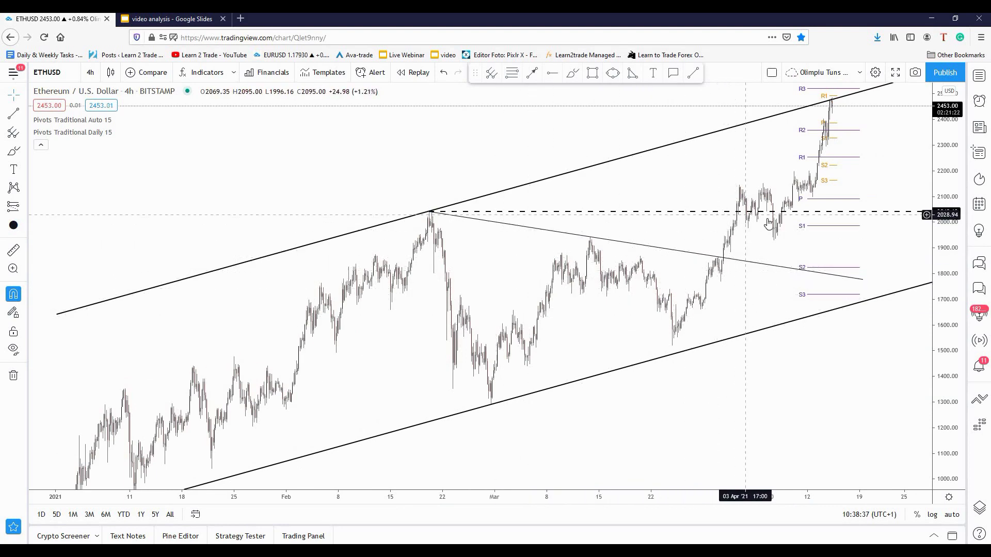
{"action": "scroll", "coordinate": [712, 371], "scroll_direction": "up", "scroll_amount": 2}
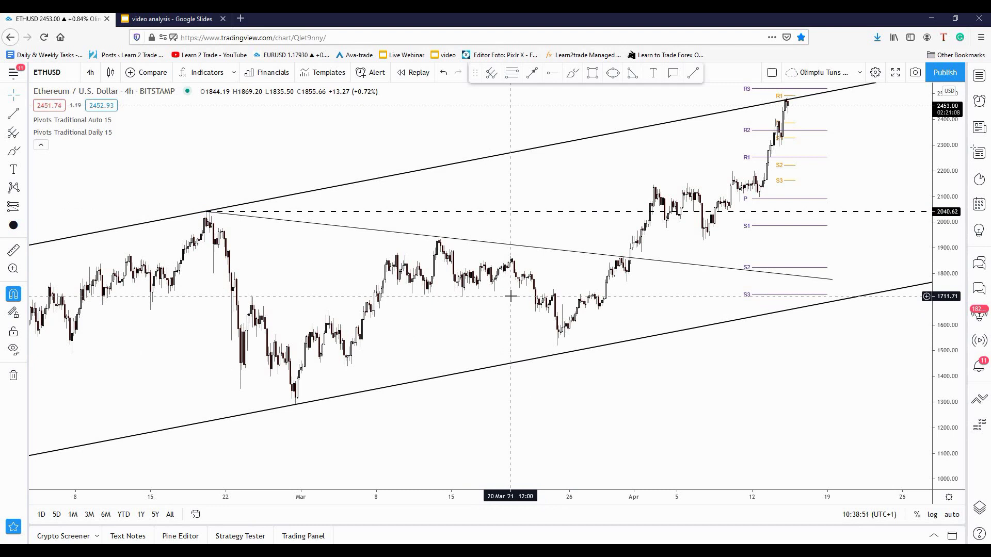
{"action": "scroll", "coordinate": [437, 228], "scroll_direction": "down", "scroll_amount": 1}
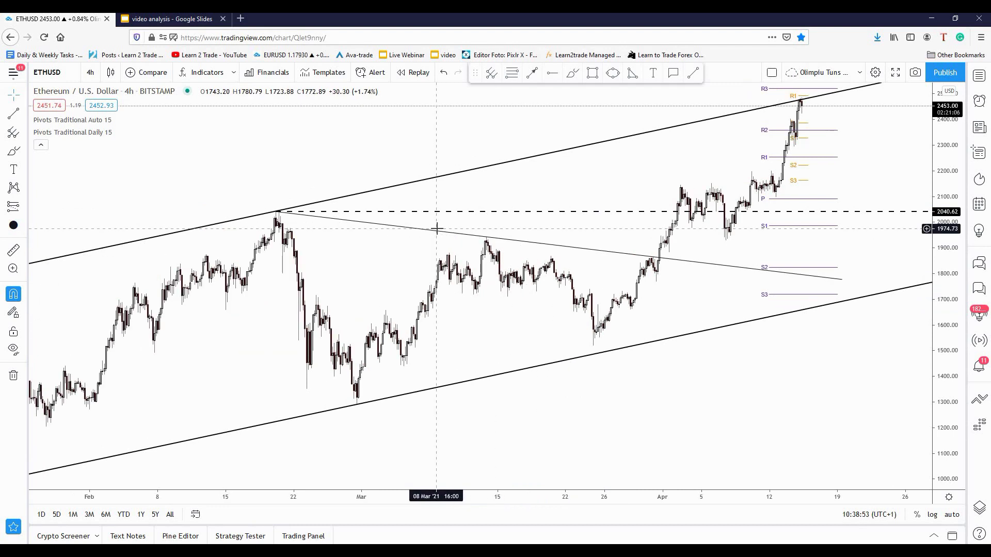
{"action": "scroll", "coordinate": [487, 230], "scroll_direction": "up", "scroll_amount": 1}
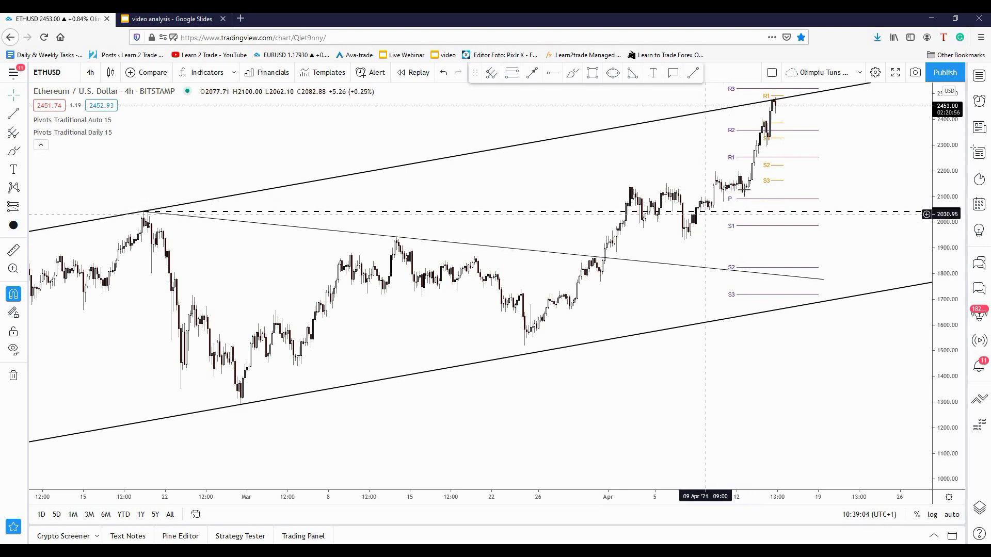
{"action": "left_click_drag", "start_coordinate": [616, 172], "coordinate": [569, 188]}
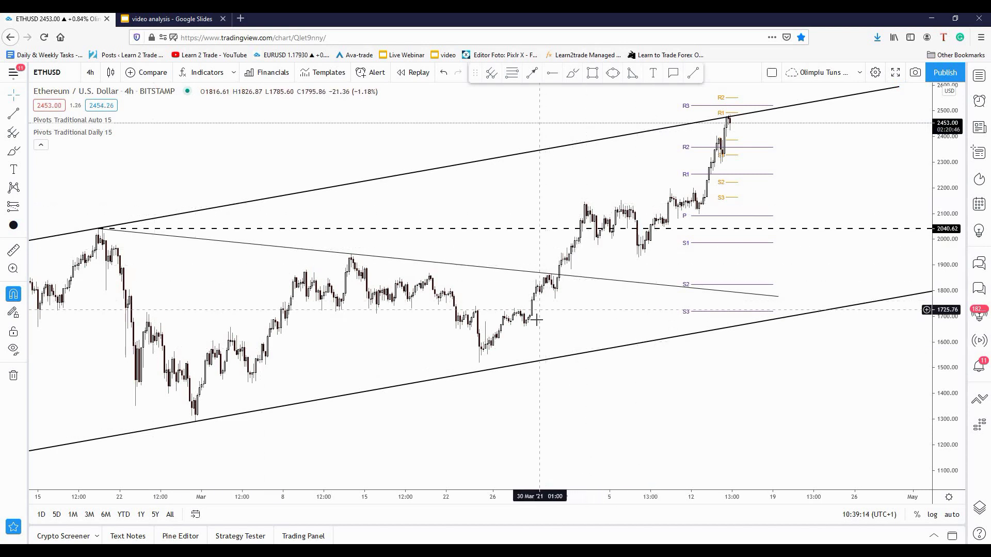
{"action": "scroll", "coordinate": [622, 144], "scroll_direction": "down", "scroll_amount": 1}
Step: Draw a pitchfork through the late-February swing, the end-February low near 1300 and the mid-March high
{"action": "left_click", "coordinate": [491, 73]}
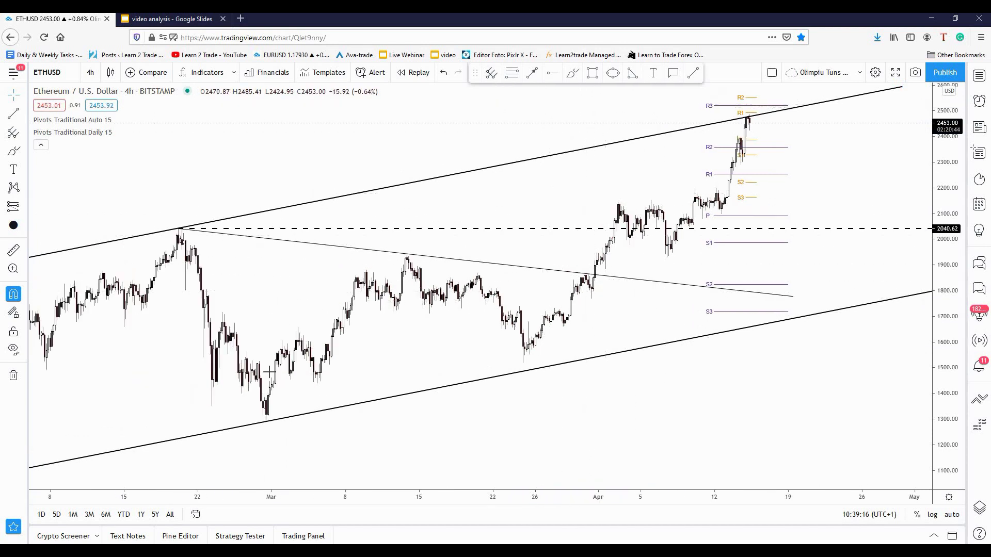
{"action": "left_click", "coordinate": [222, 312]}
{"action": "left_click", "coordinate": [266, 411]}
{"action": "left_click", "coordinate": [354, 381]}
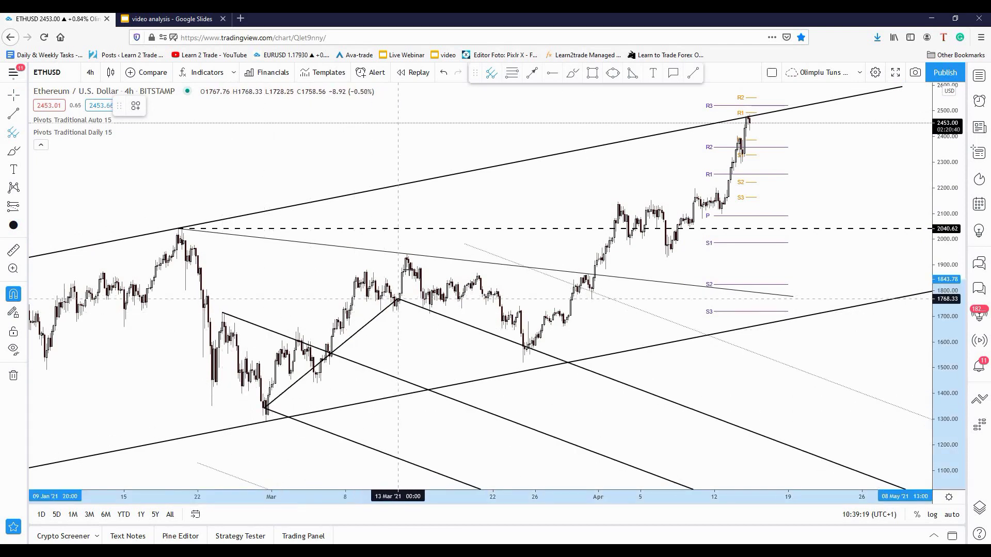
{"action": "left_click", "coordinate": [403, 307]}
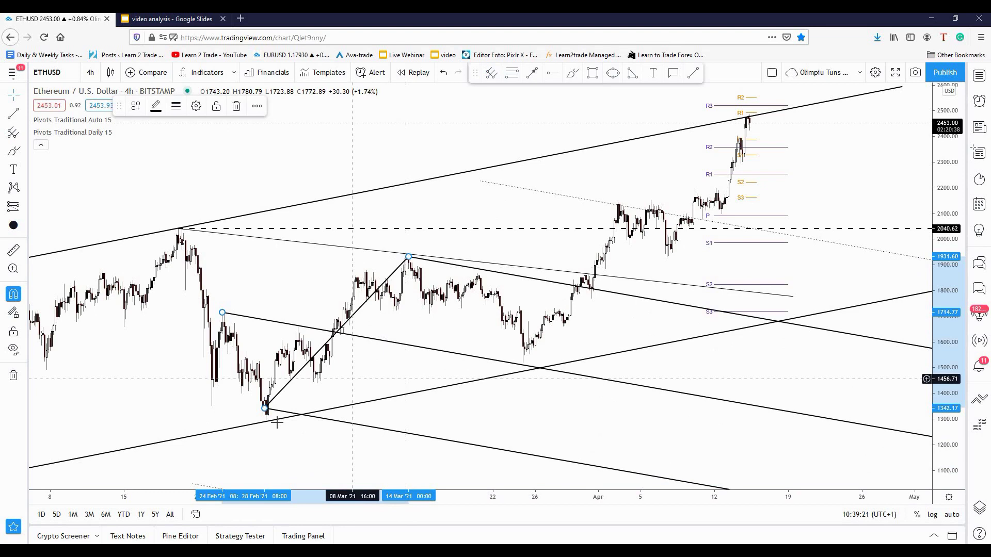
Step: Fine-tune the pitchfork's low and mid-March anchors, then pan to show its lower lines
{"action": "left_click_drag", "start_coordinate": [266, 411], "coordinate": [266, 421]}
{"action": "left_click_drag", "start_coordinate": [408, 257], "coordinate": [407, 254]}
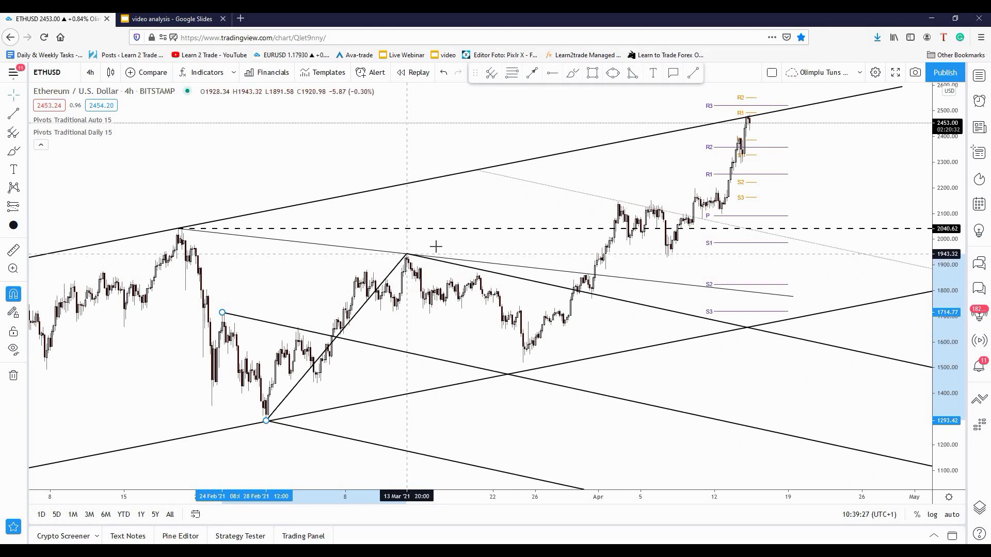
{"action": "left_click", "coordinate": [484, 244]}
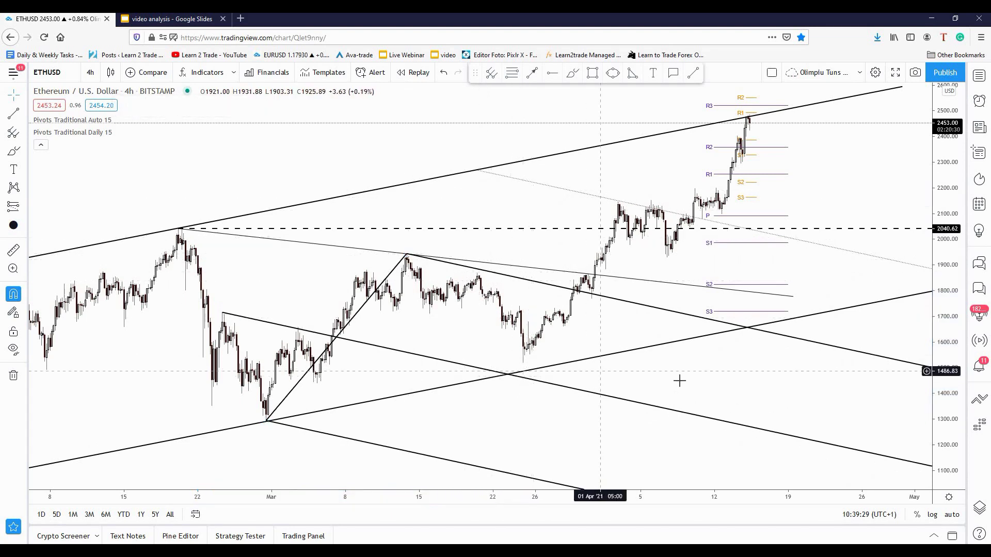
{"action": "left_click_drag", "start_coordinate": [513, 417], "coordinate": [495, 382]}
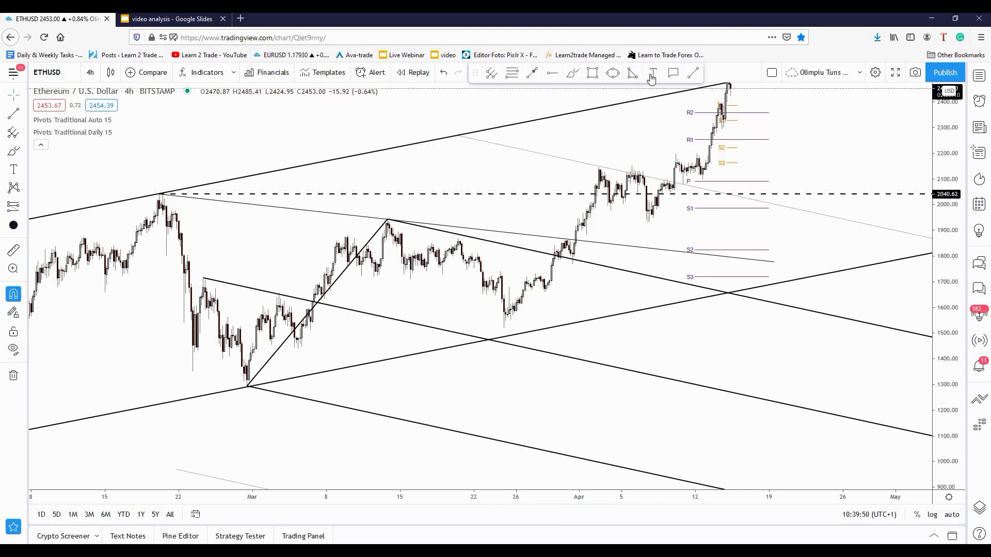
Step: Place a red 'wl1' text label just above the thin grey trend line, left of the April rally
{"action": "left_click", "coordinate": [548, 149]}
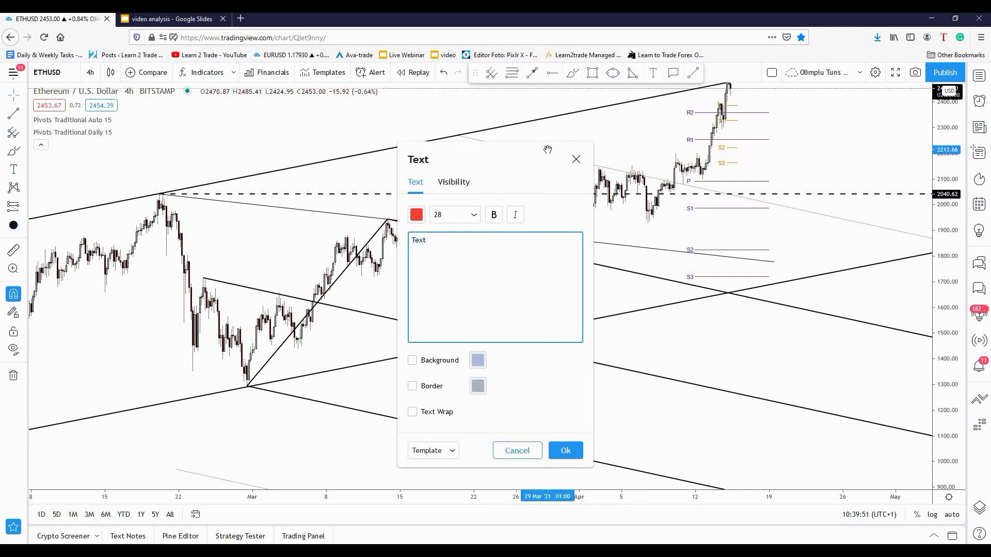
{"action": "left_click", "coordinate": [566, 451]}
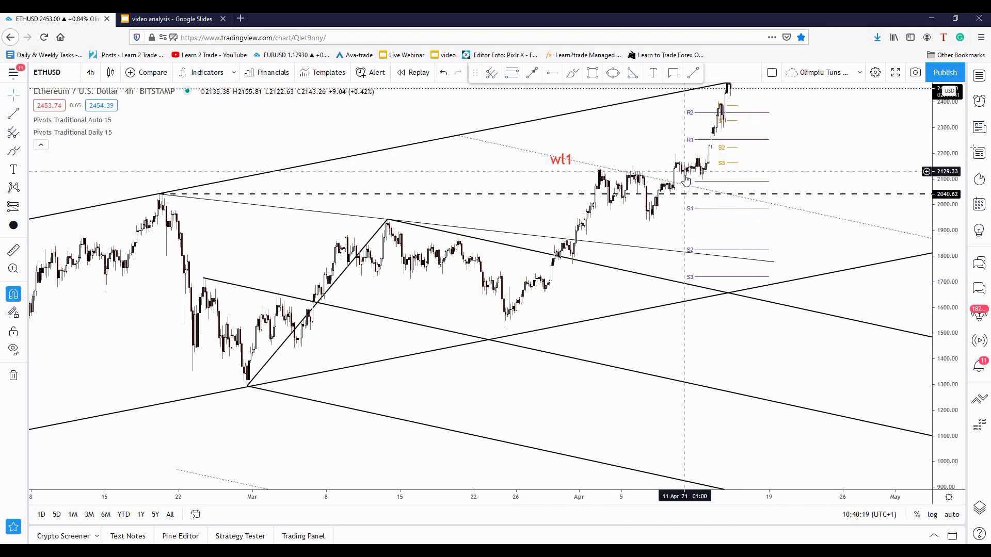
{"action": "left_click_drag", "start_coordinate": [653, 158], "coordinate": [645, 181]}
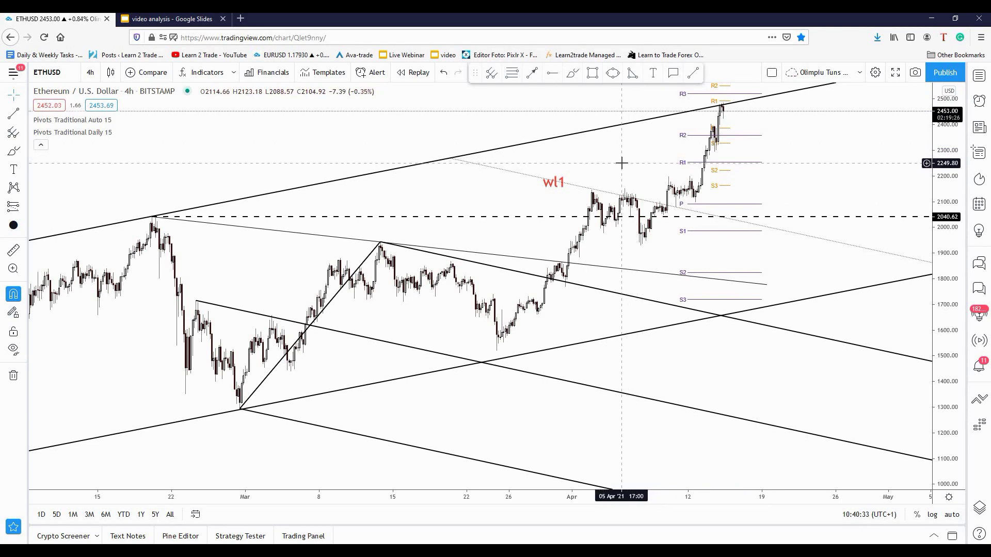
Step: Pan, zoom and stretch the price scale so the mid-March to mid-April rally fills the view
{"action": "left_click_drag", "start_coordinate": [620, 168], "coordinate": [615, 190]}
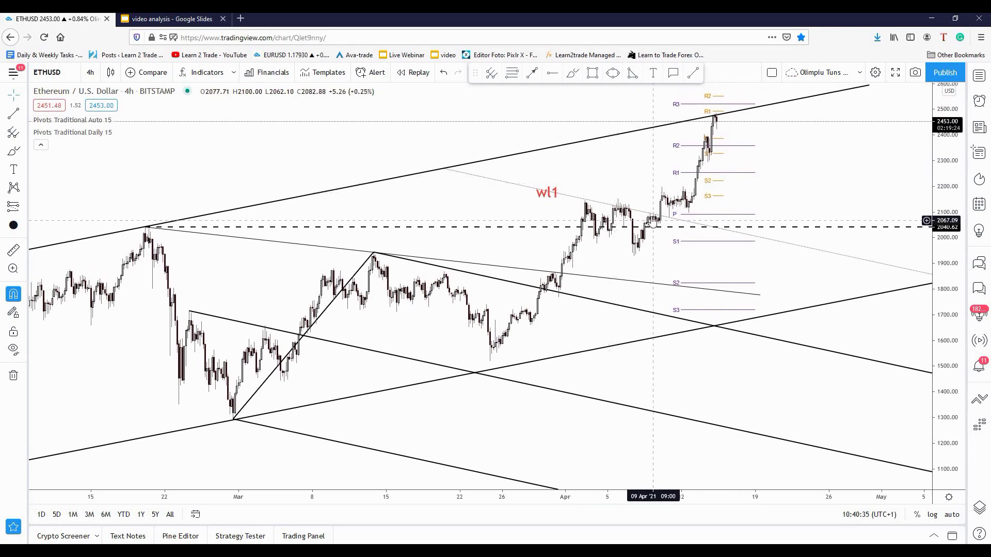
{"action": "scroll", "coordinate": [808, 230], "scroll_direction": "up", "scroll_amount": 2}
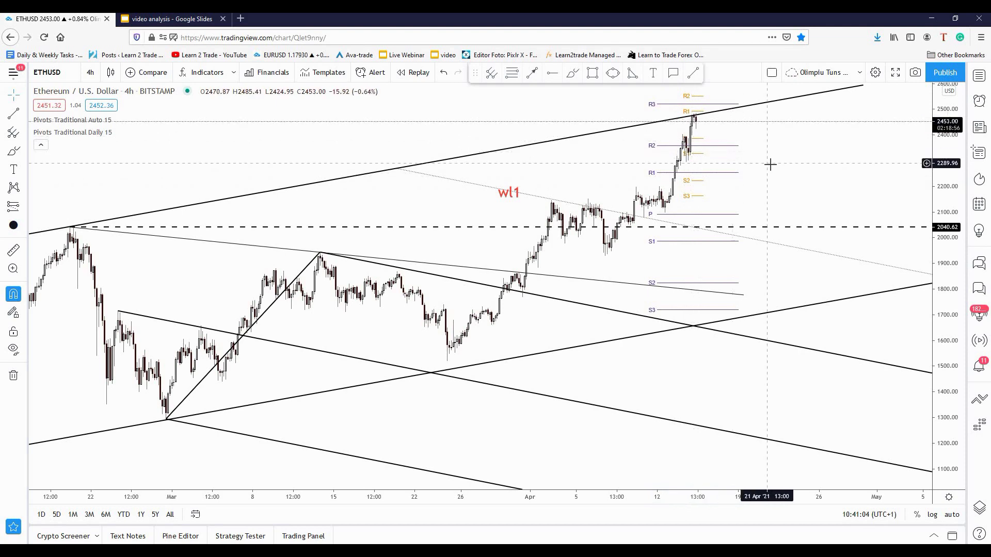
{"action": "left_click_drag", "start_coordinate": [792, 204], "coordinate": [803, 216]}
{"action": "mouse_move", "coordinate": [933, 293]}
{"action": "left_mouse_down"}
{"action": "mouse_move", "coordinate": [750, 199]}
{"action": "mouse_move", "coordinate": [766, 238]}
{"action": "left_mouse_up"}
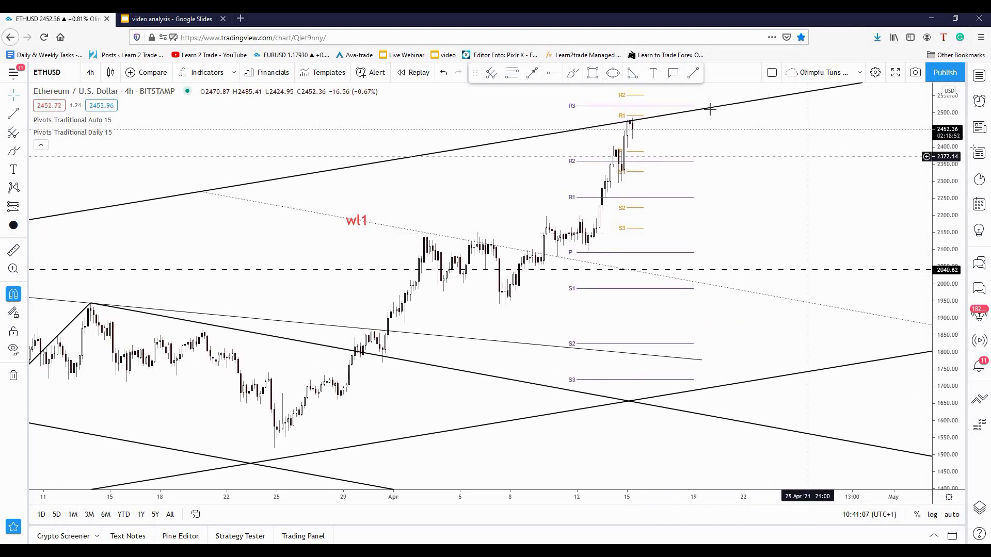
Step: Draw a long descending trend line crossing the upper channel line near the latest candles
{"action": "left_click", "coordinate": [216, 171]}
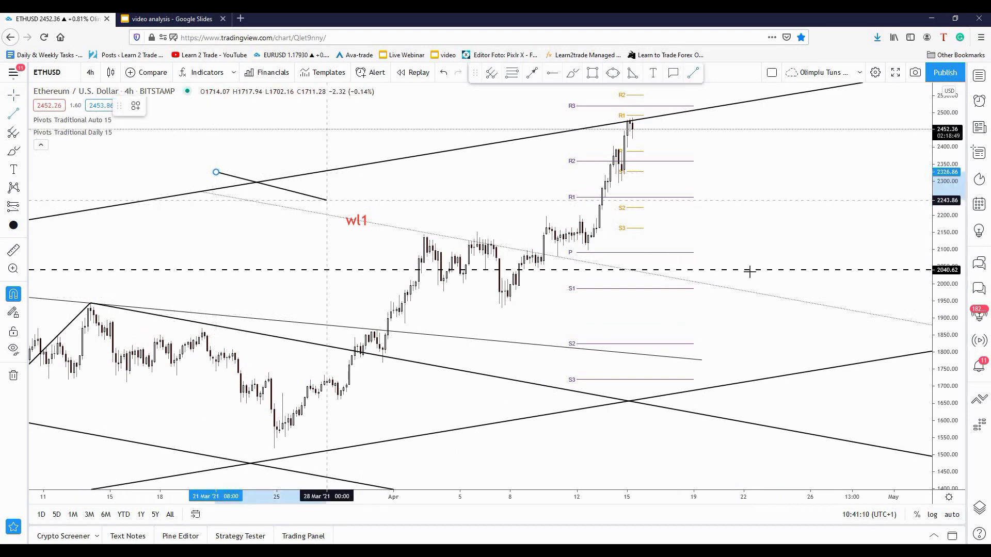
{"action": "left_click", "coordinate": [926, 303]}
{"action": "left_click_drag", "start_coordinate": [512, 226], "coordinate": [603, 150]}
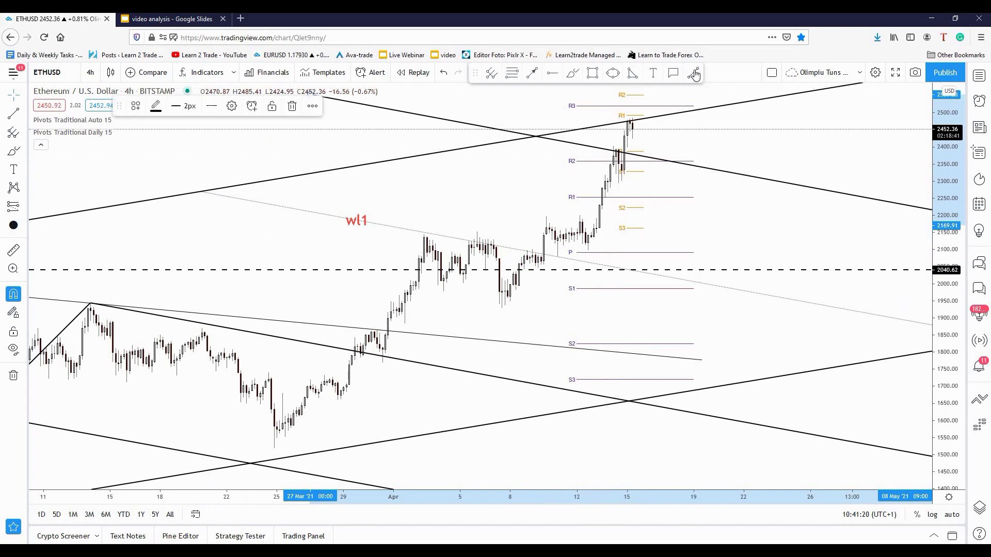
Step: Draw a second short, steep trend line near S1 and move it up and right
{"action": "left_click", "coordinate": [722, 287]}
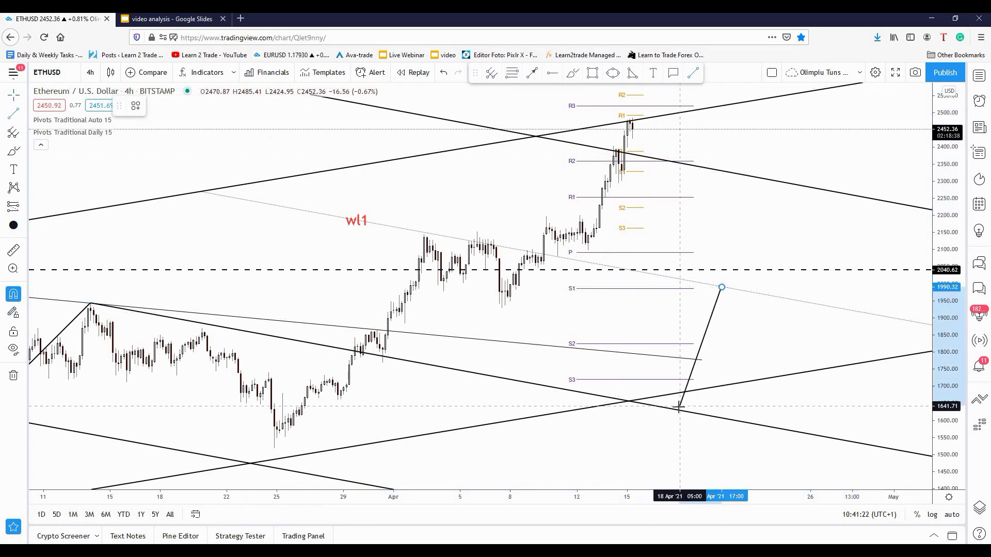
{"action": "left_click", "coordinate": [696, 372]}
{"action": "left_click_drag", "start_coordinate": [700, 350], "coordinate": [726, 223]}
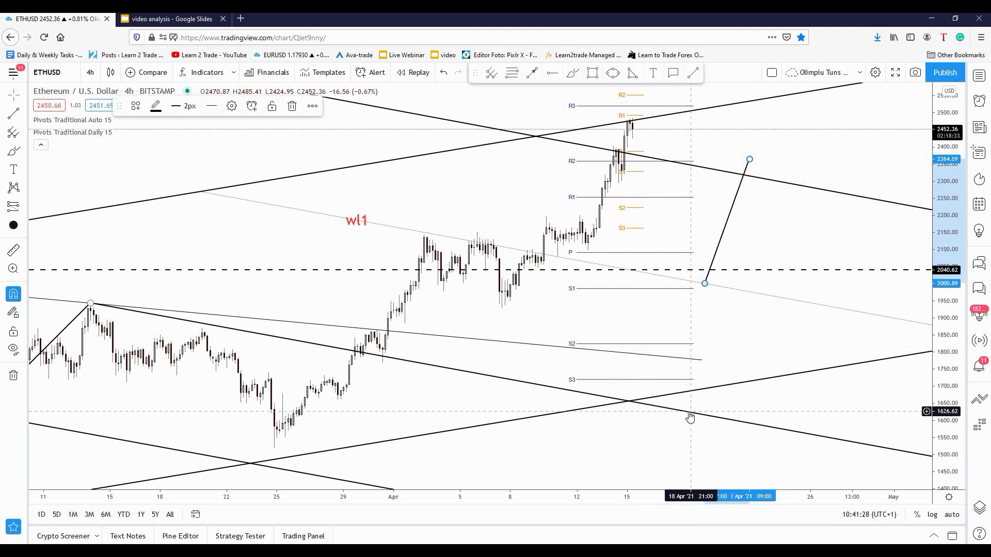
{"action": "left_click_drag", "start_coordinate": [723, 234], "coordinate": [653, 278]}
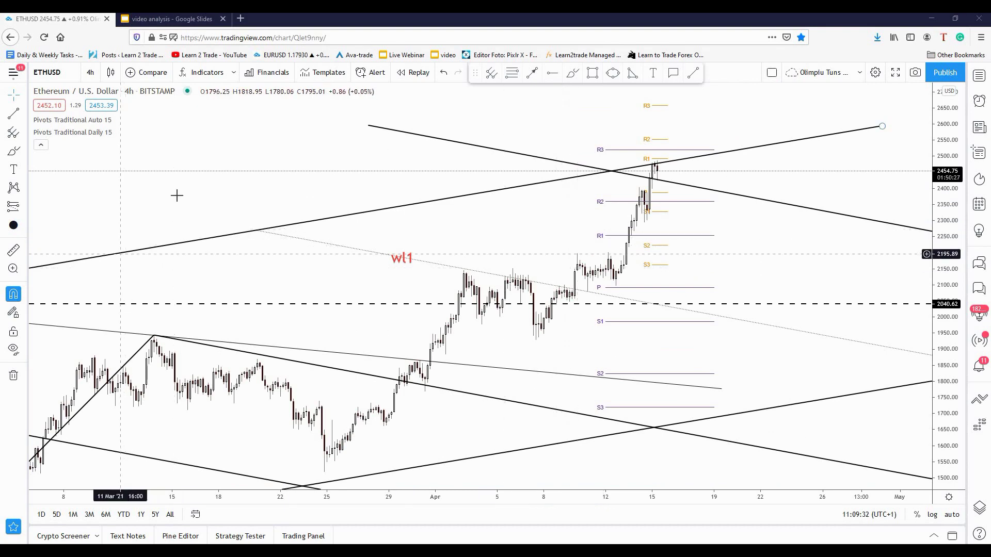
Step: Add a red 'wl2' text label beside the falling trend line, right of the latest candles
{"action": "left_click", "coordinate": [652, 74]}
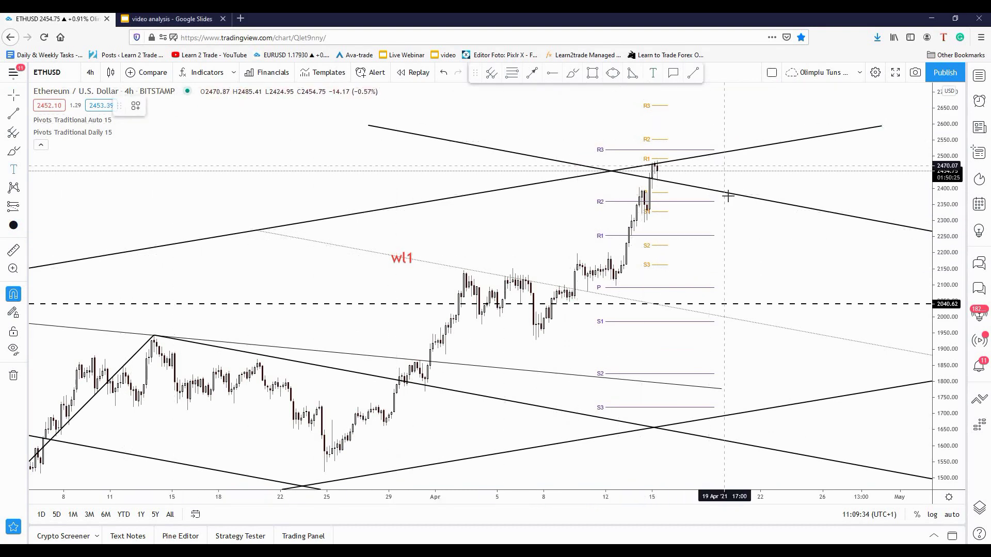
{"action": "left_click", "coordinate": [746, 188]}
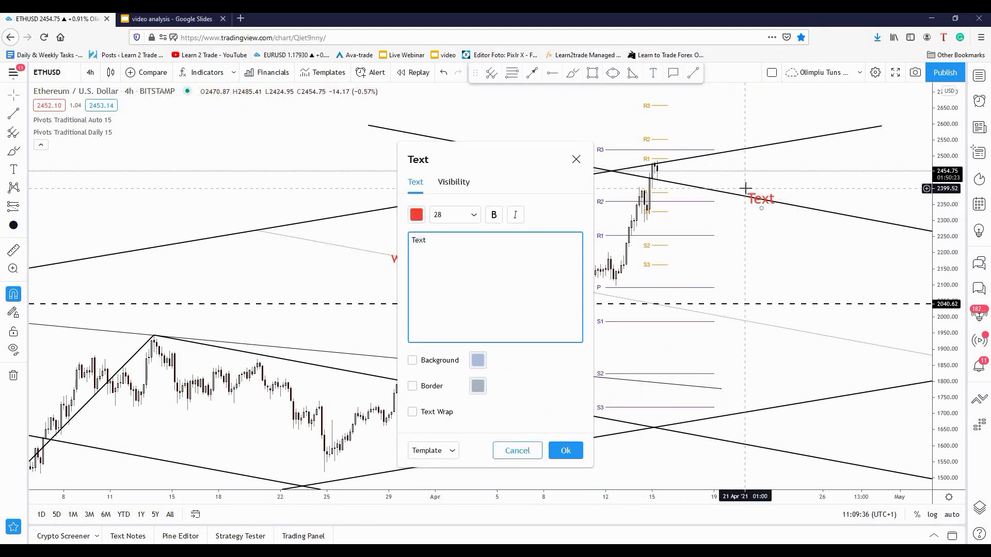
{"action": "key", "text": "Escape"}
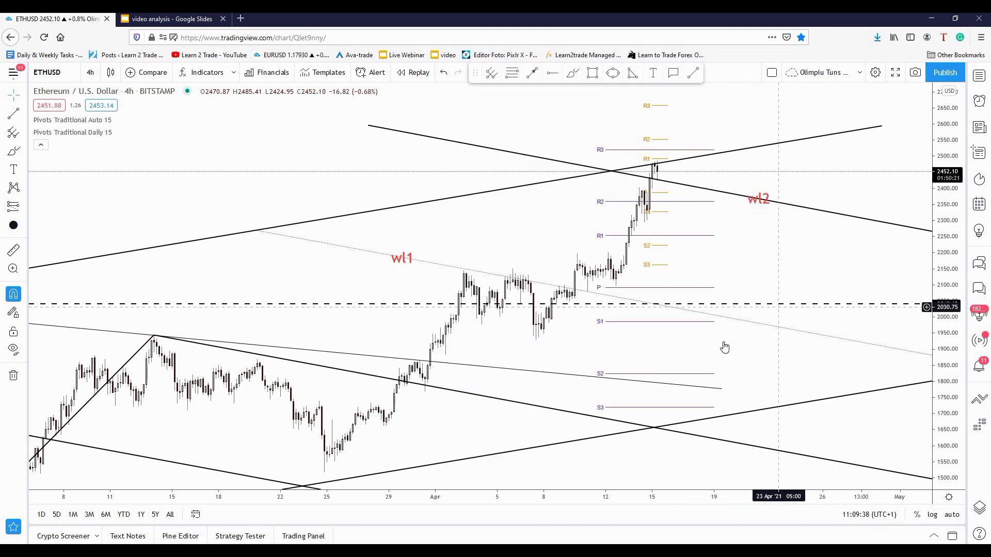
{"action": "left_click_drag", "start_coordinate": [741, 265], "coordinate": [687, 272]}
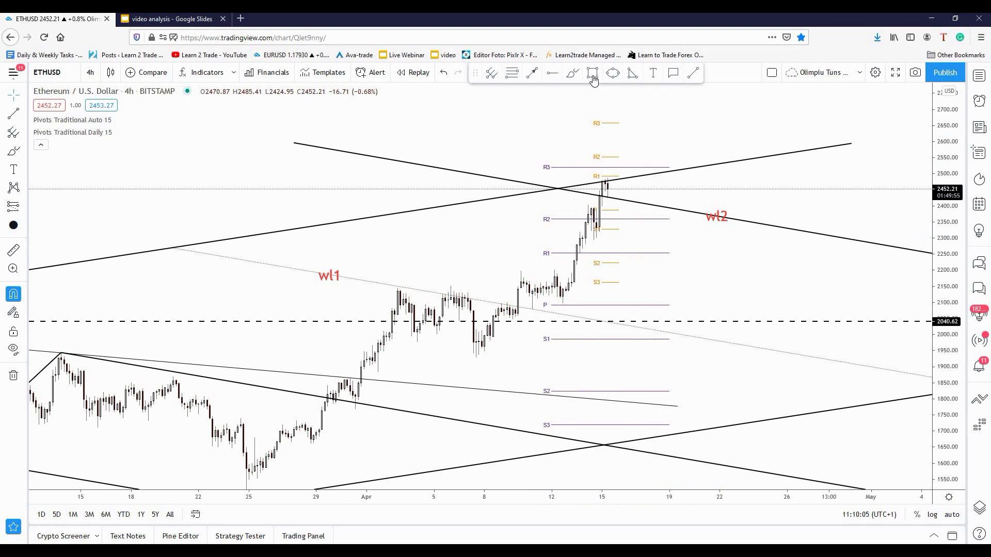
{"action": "mouse_move", "coordinate": [613, 187]}
{"action": "left_mouse_down"}
{"action": "mouse_move", "coordinate": [621, 156]}
{"action": "mouse_move", "coordinate": [640, 170]}
{"action": "mouse_move", "coordinate": [650, 158]}
{"action": "mouse_move", "coordinate": [653, 165]}
{"action": "mouse_move", "coordinate": [679, 113]}
{"action": "mouse_move", "coordinate": [666, 119]}
{"action": "mouse_move", "coordinate": [687, 121]}
{"action": "left_mouse_up"}
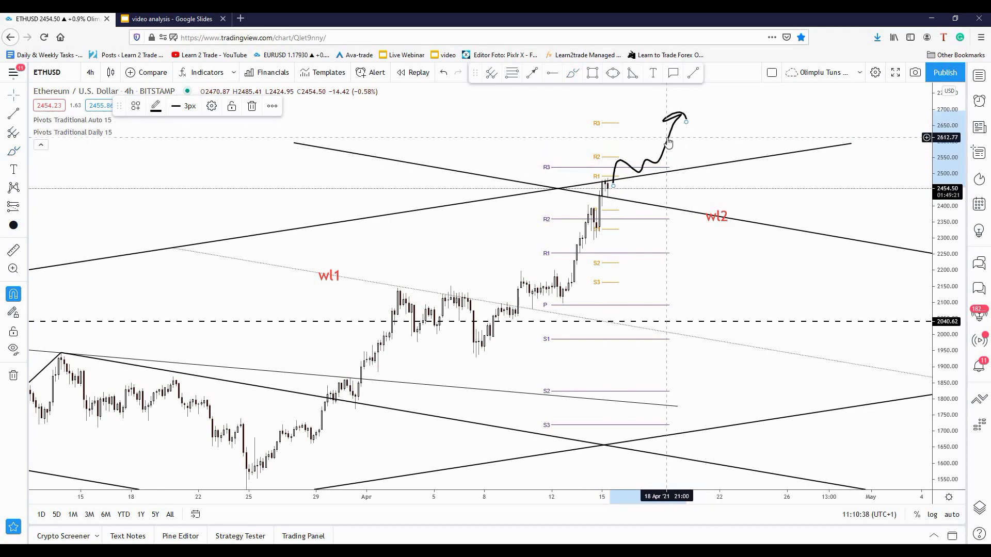
{"action": "key", "text": "Delete"}
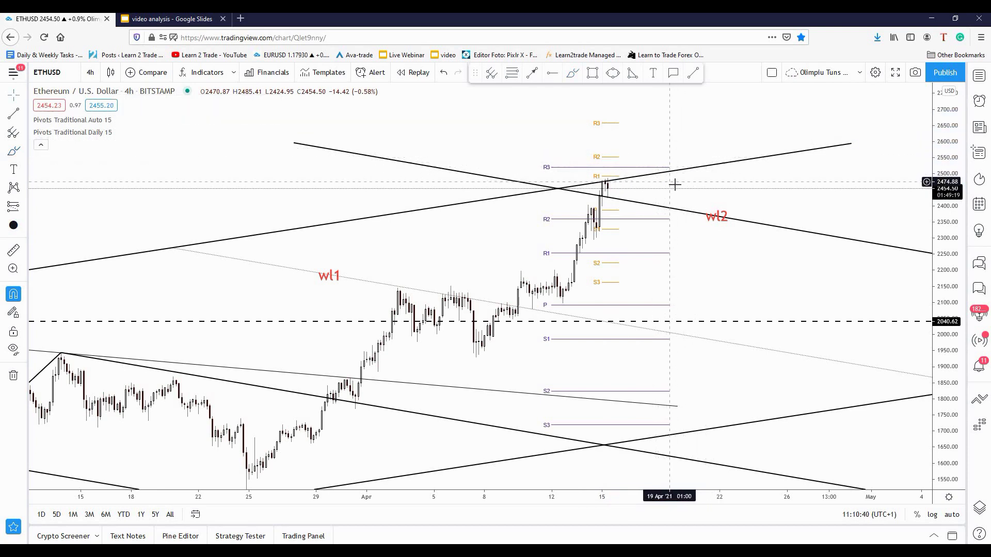
{"action": "scroll", "coordinate": [675, 184], "scroll_direction": "down", "scroll_amount": 1}
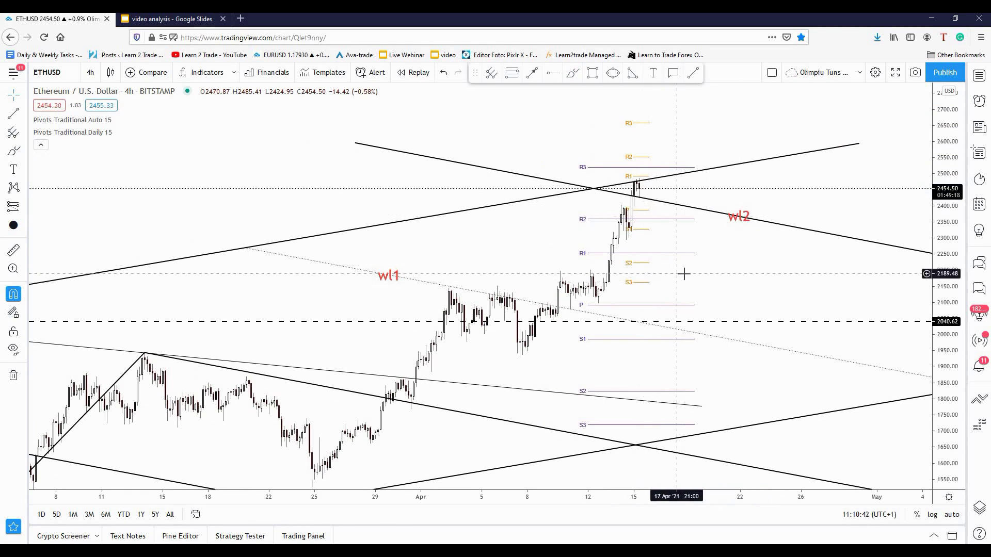
{"action": "left_click_drag", "start_coordinate": [691, 244], "coordinate": [730, 247]}
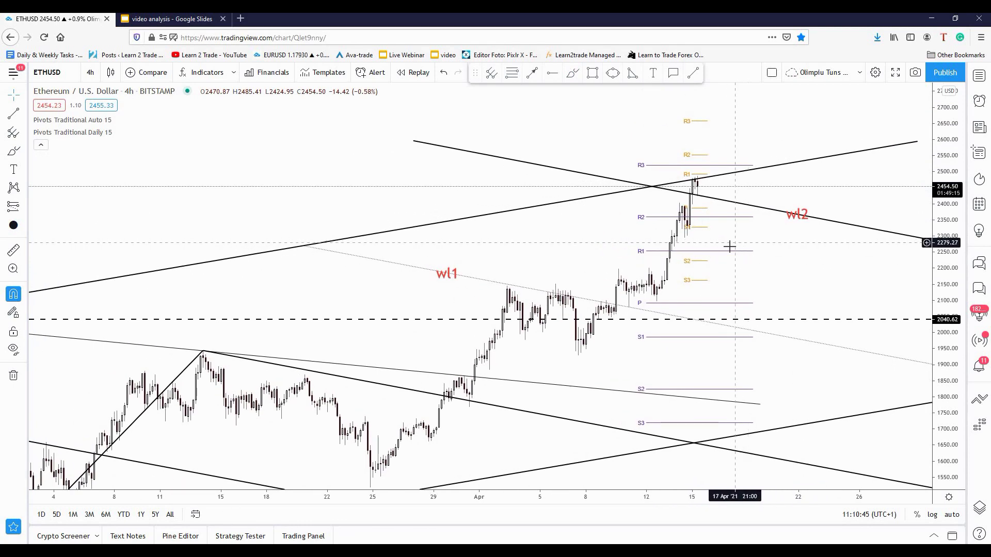
{"action": "scroll", "coordinate": [730, 247], "scroll_direction": "up", "scroll_amount": 1}
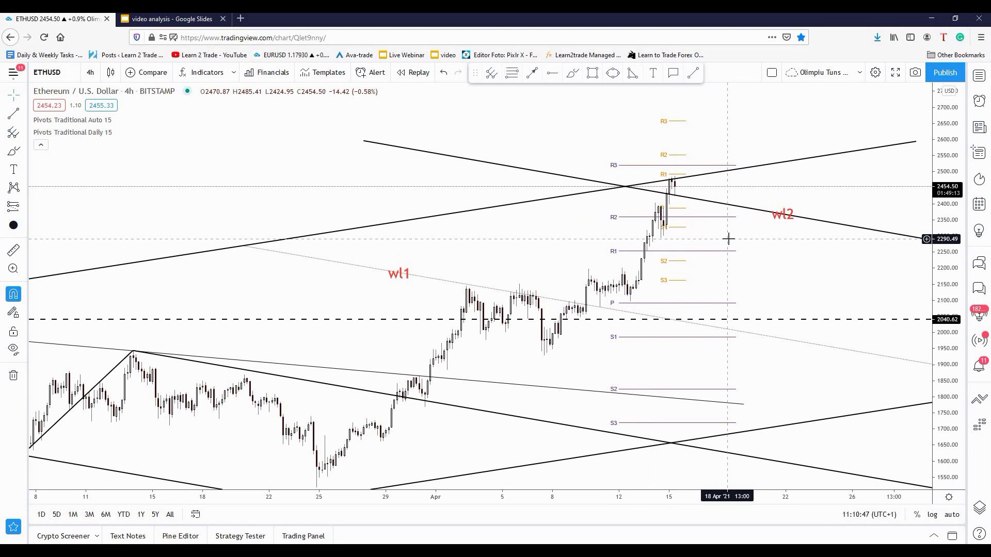